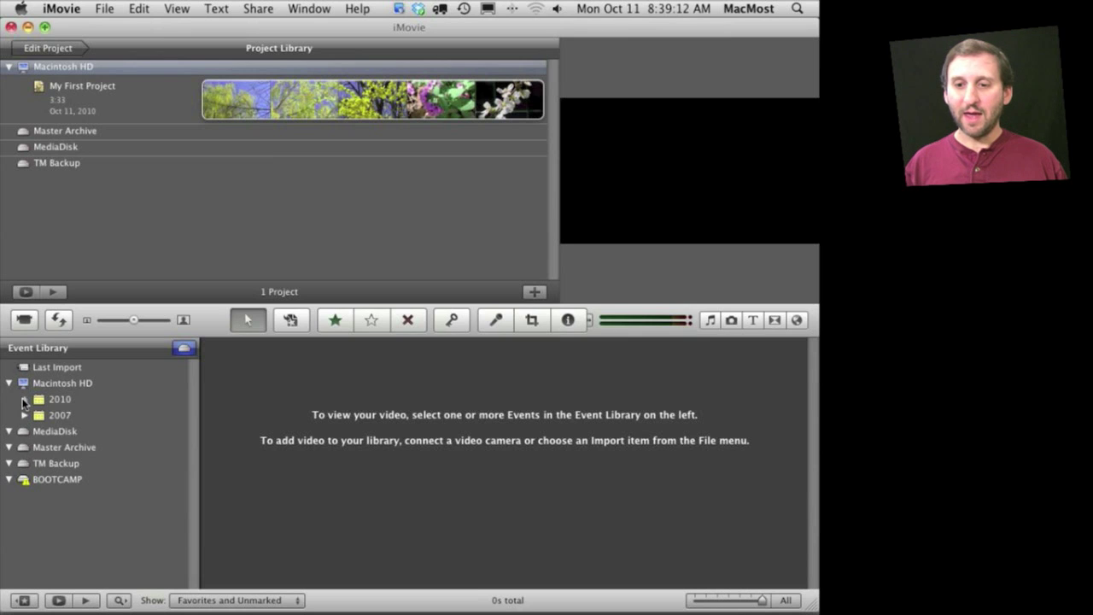
Expand the 2010 and 2007 folders, preview the Pieces and New Event 10-11-10 events, then deselect
click(24, 398)
click(25, 431)
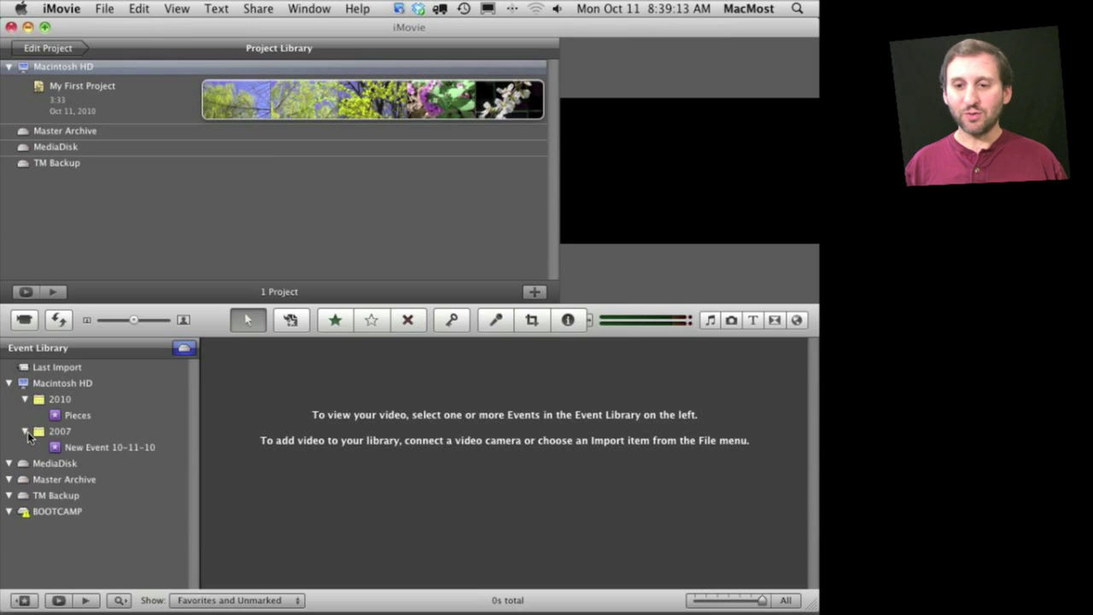
click(72, 417)
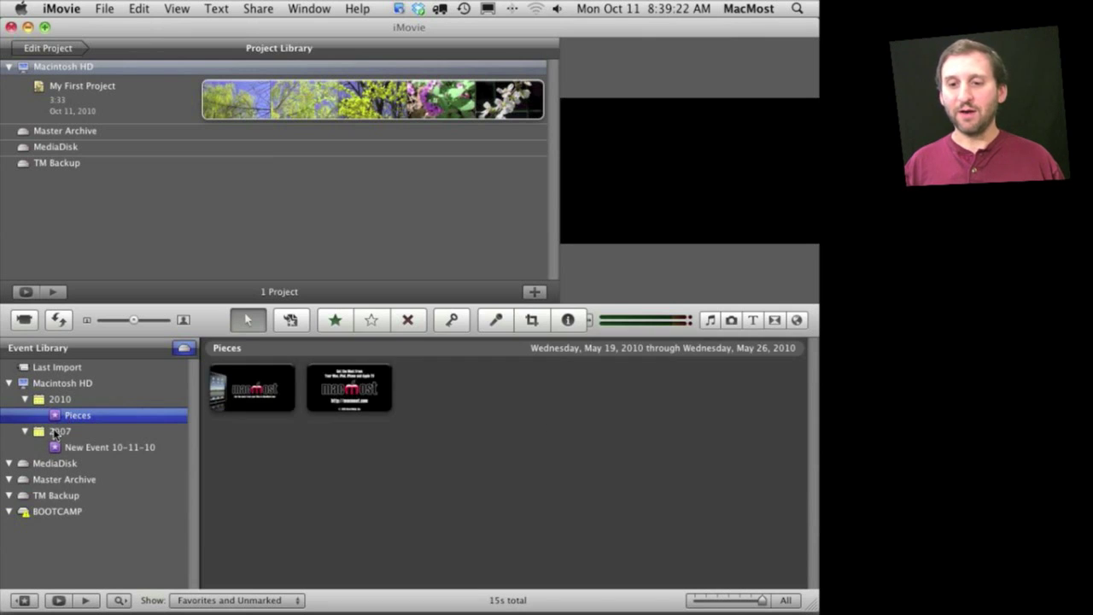
click(60, 433)
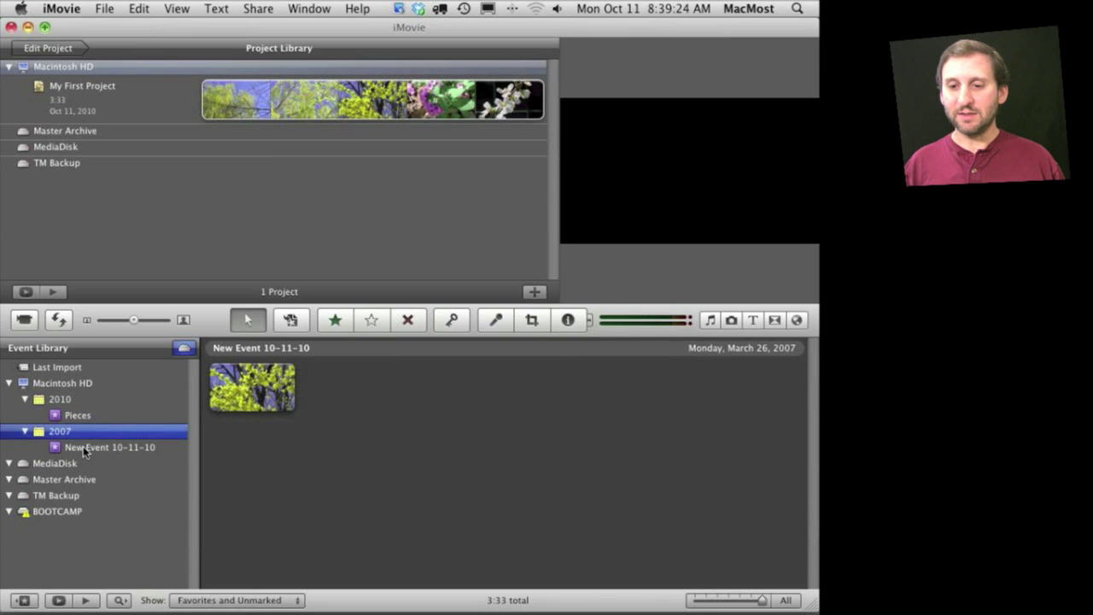
click(83, 445)
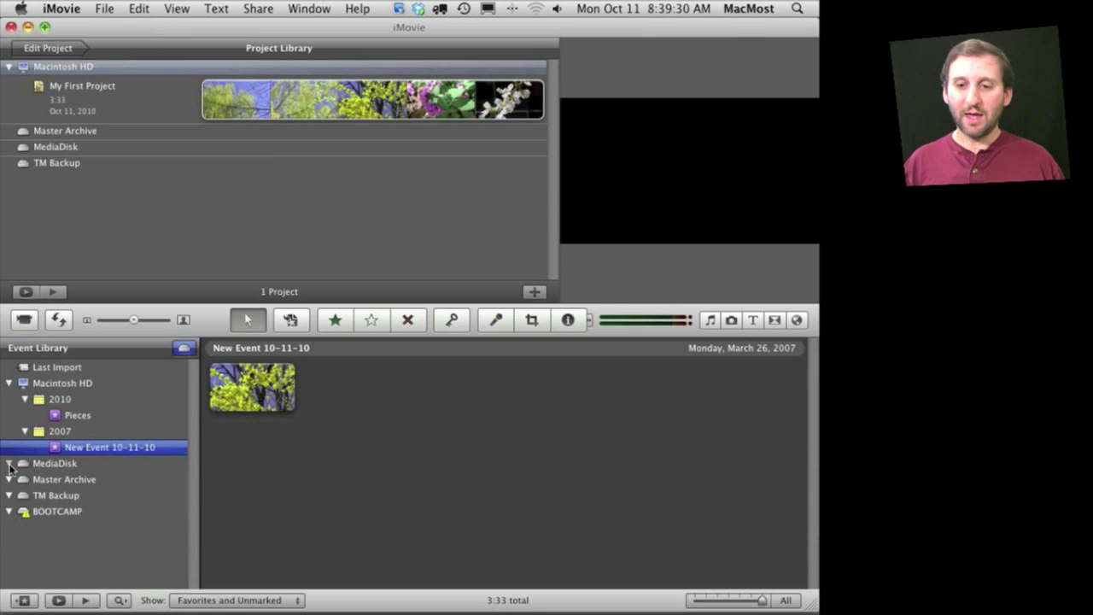
click(8, 386)
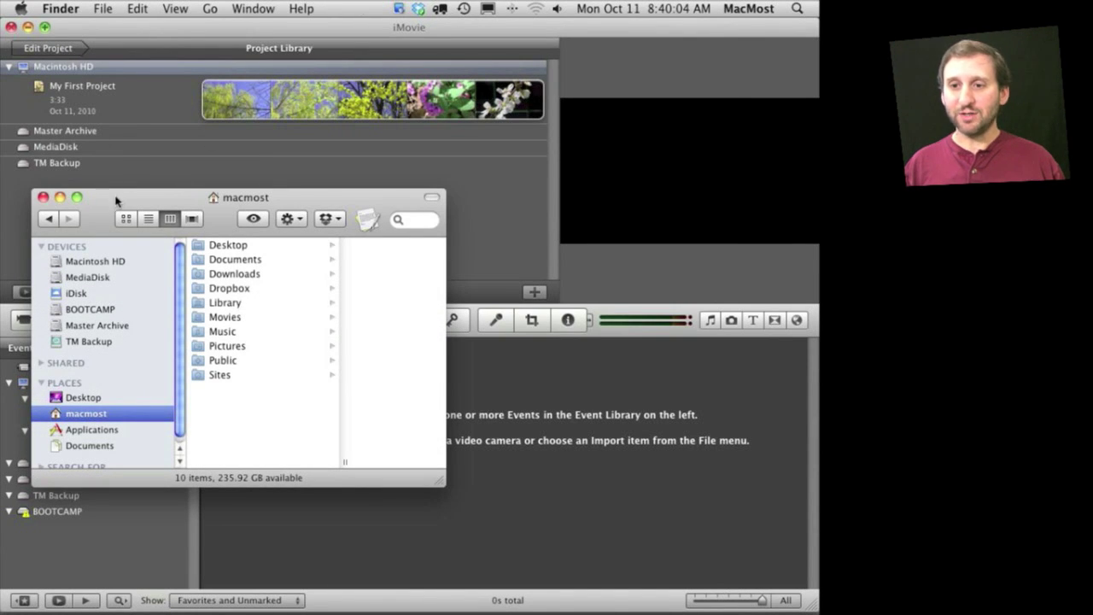
In Finder, browse Movies > iMovie Events and iMovie Projects, then select the New Event 10-11-10 folder
drag(120, 200, 245, 149)
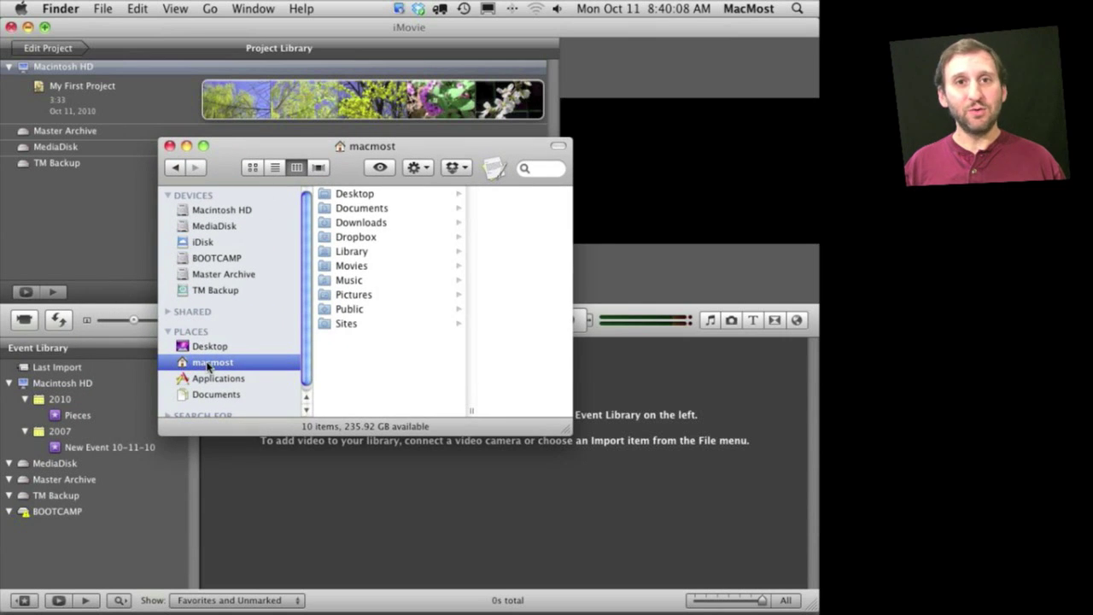
click(359, 266)
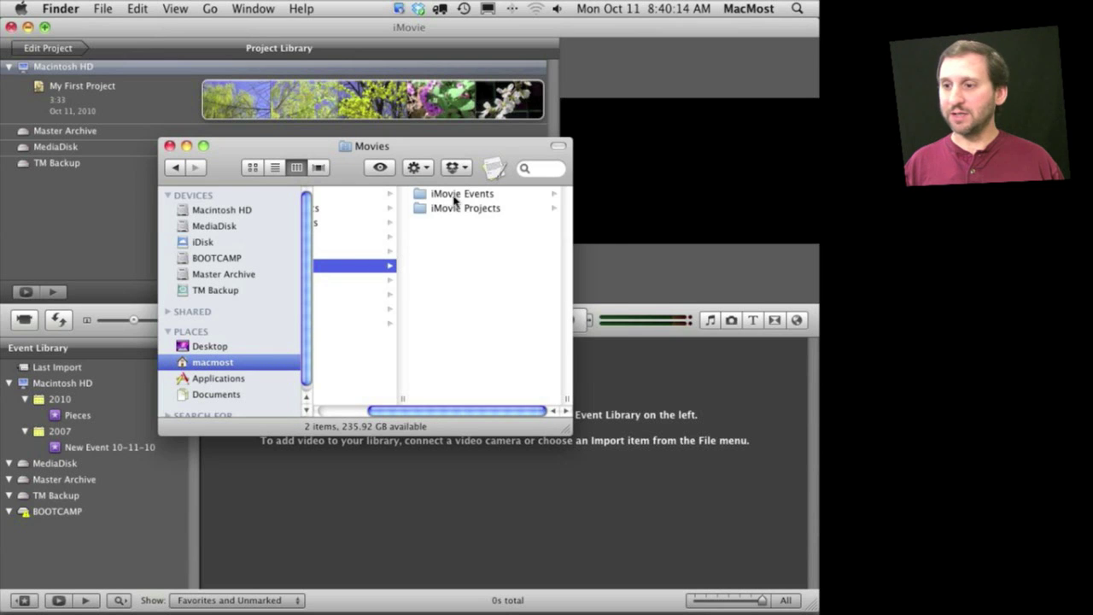
click(453, 198)
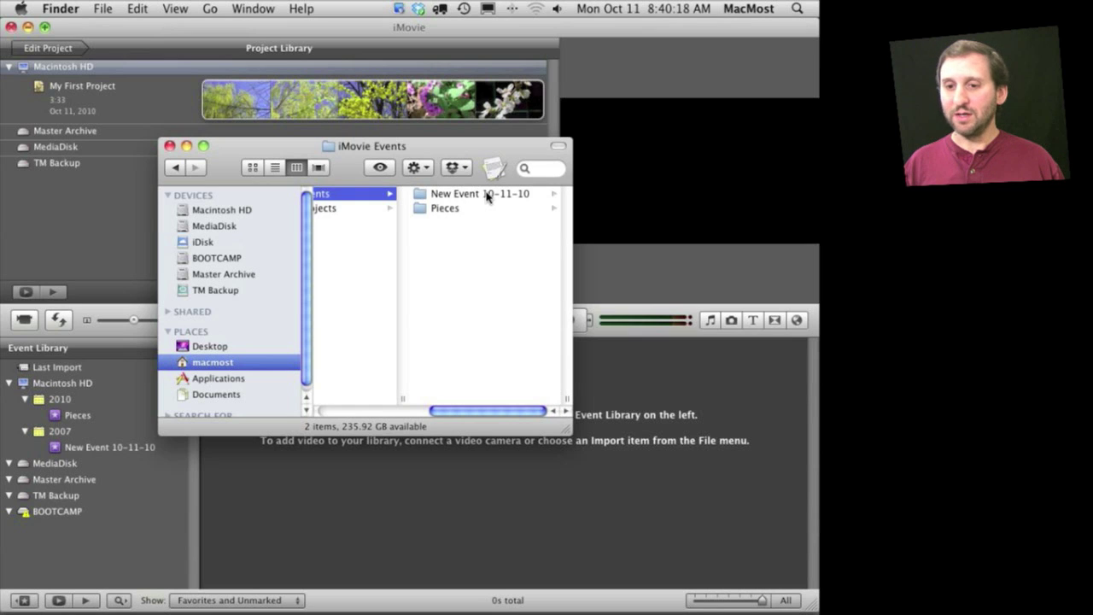
click(345, 209)
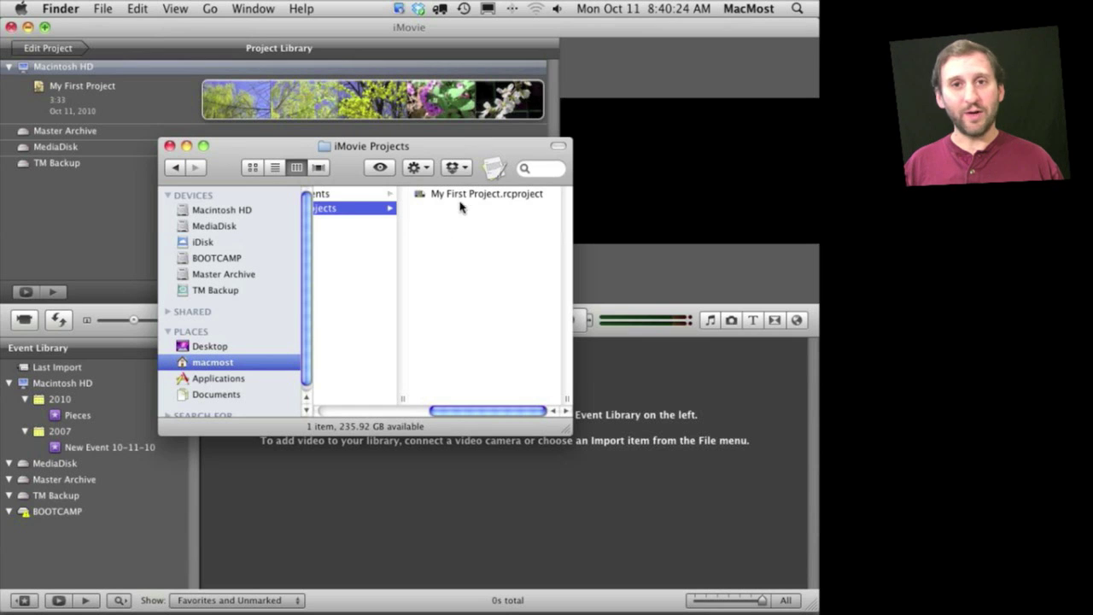
click(341, 194)
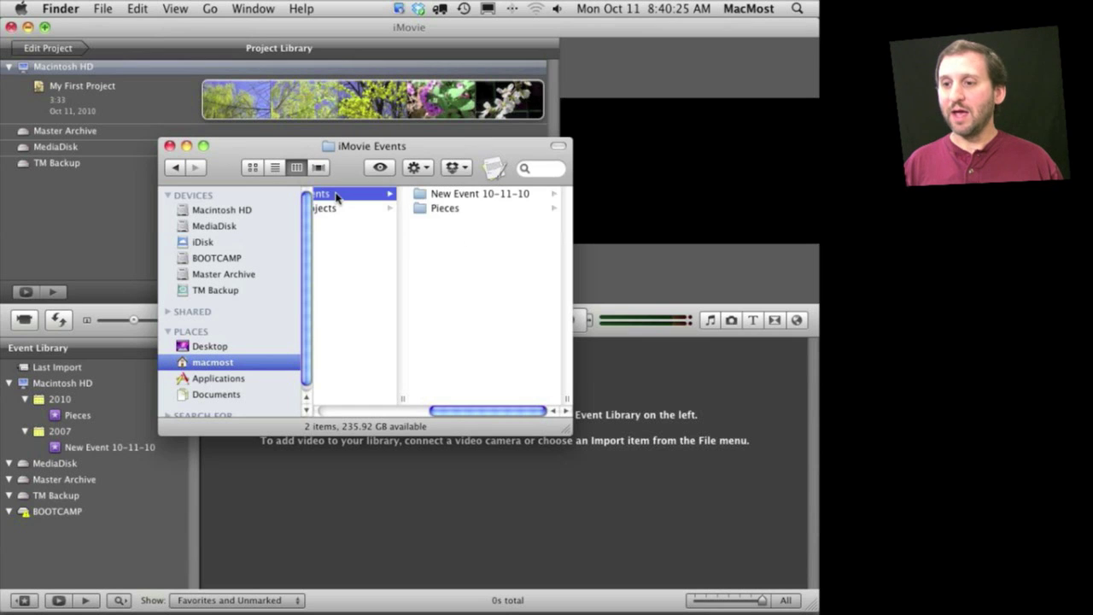
click(453, 194)
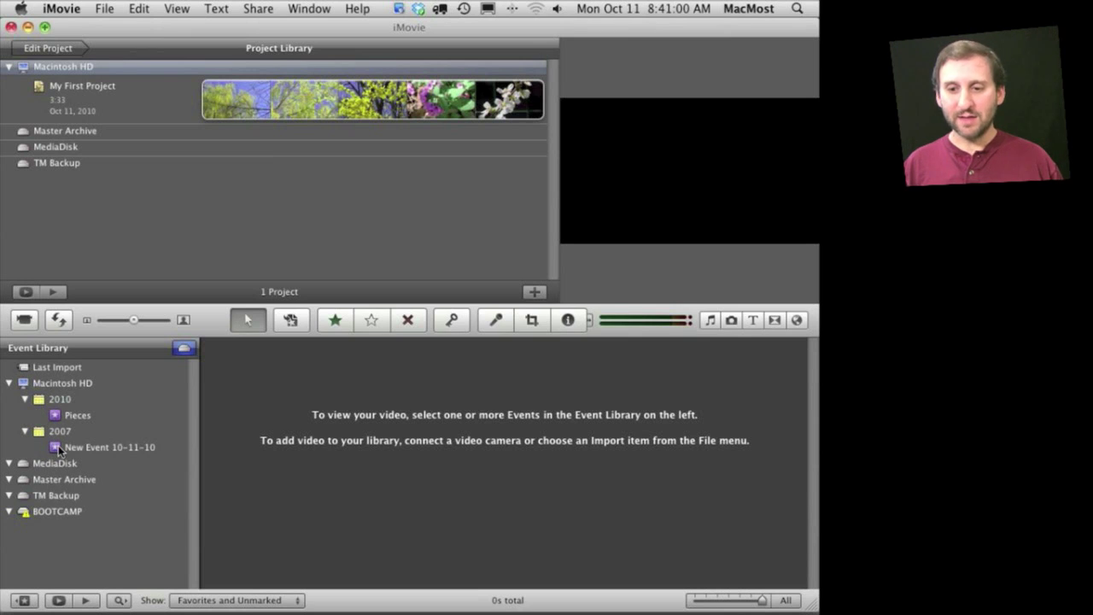
Drag New Event 10-11-10 onto the MediaDisk drive to copy it there
drag(58, 444, 41, 462)
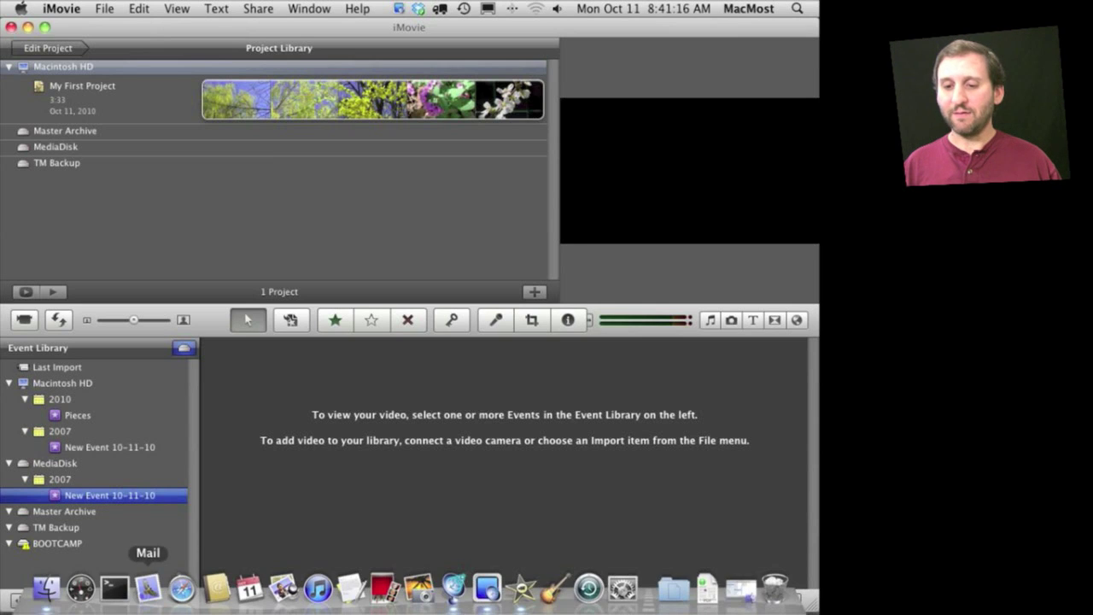
In Finder, open MediaDisk's iMovie Events folder to find the copied New Event 10-11-10 folder
click(43, 589)
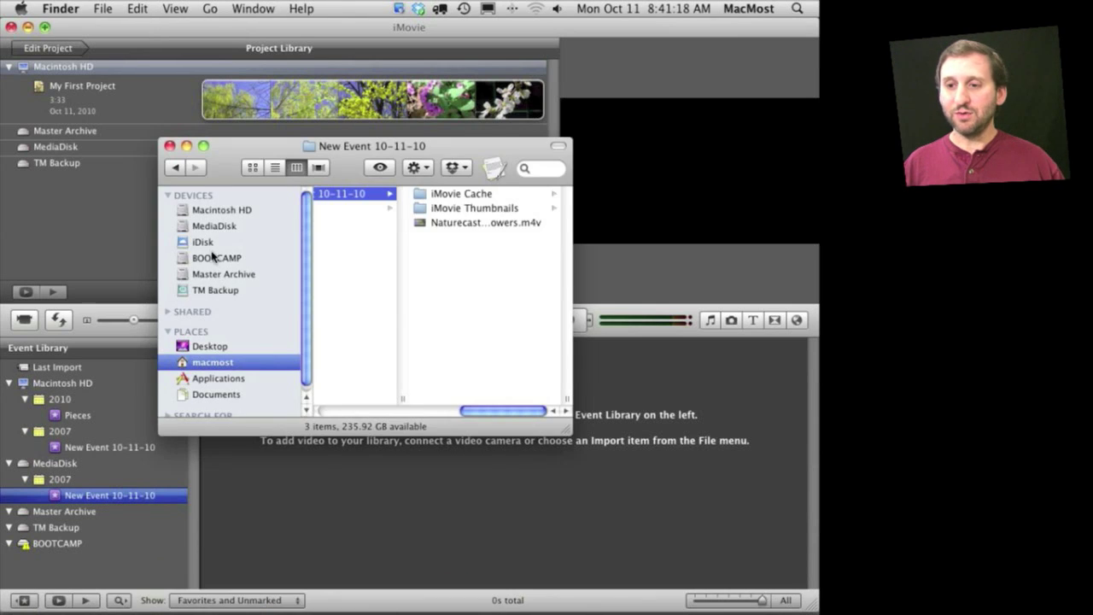
click(214, 227)
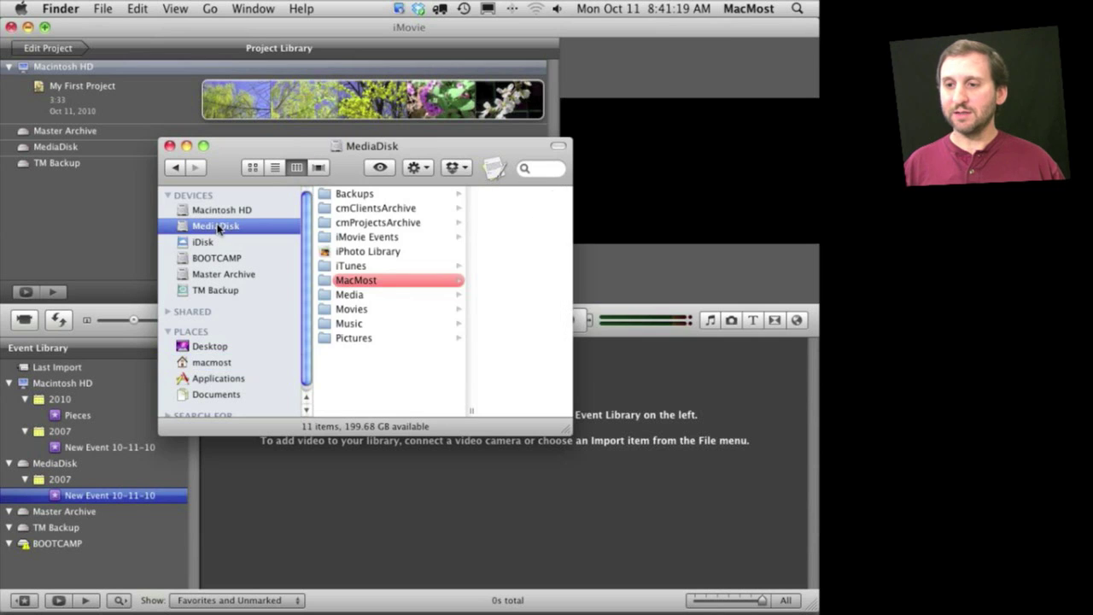
click(365, 237)
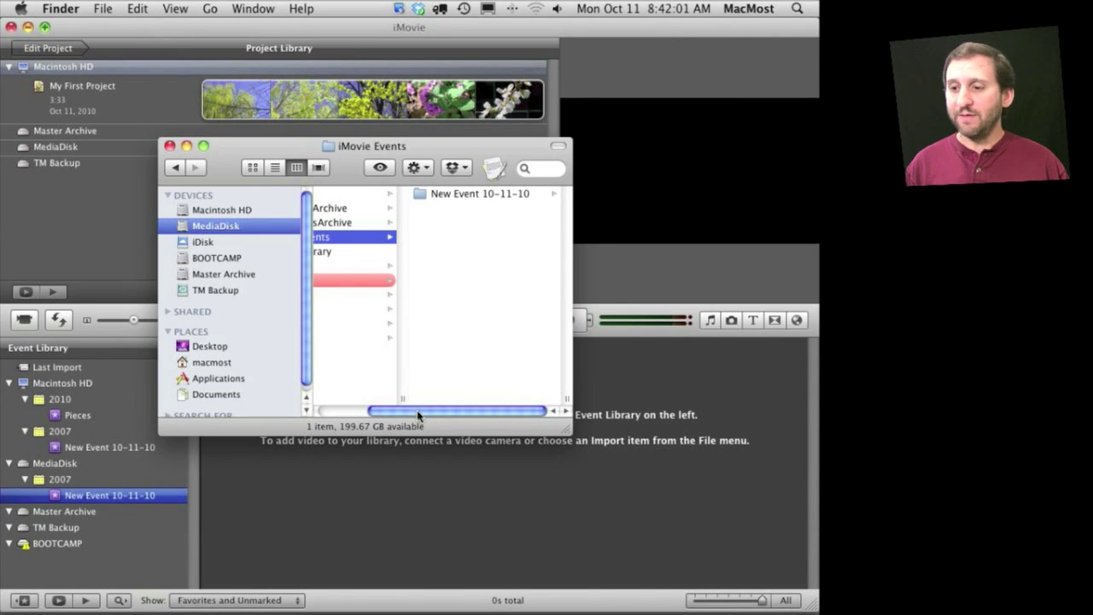
drag(418, 415, 367, 415)
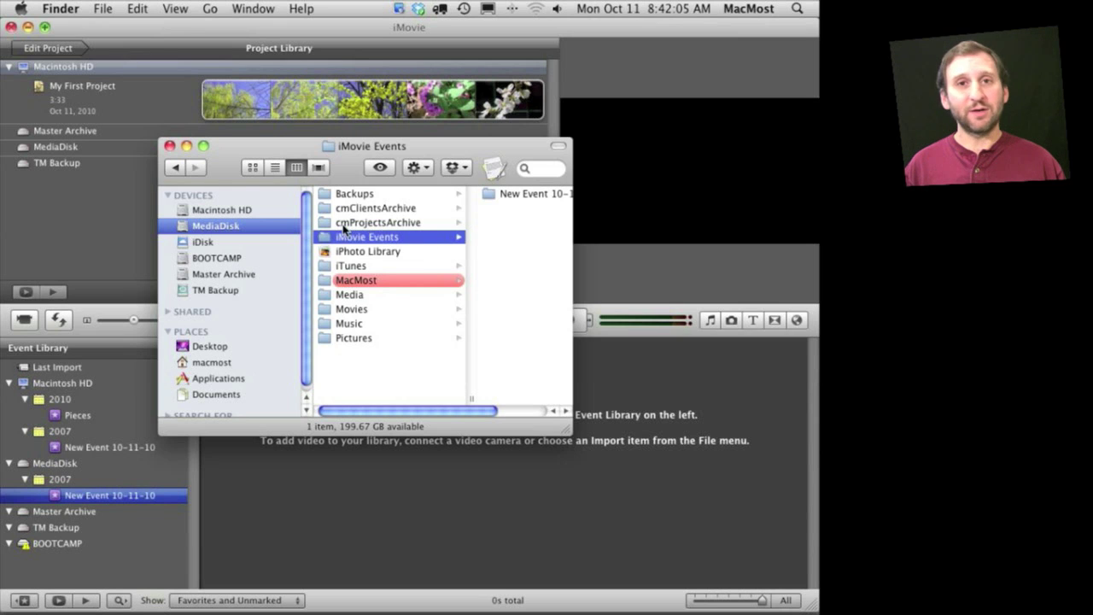
In Finder, go to the home folder's Movies > iMovie Events, then iMovie Projects
click(227, 210)
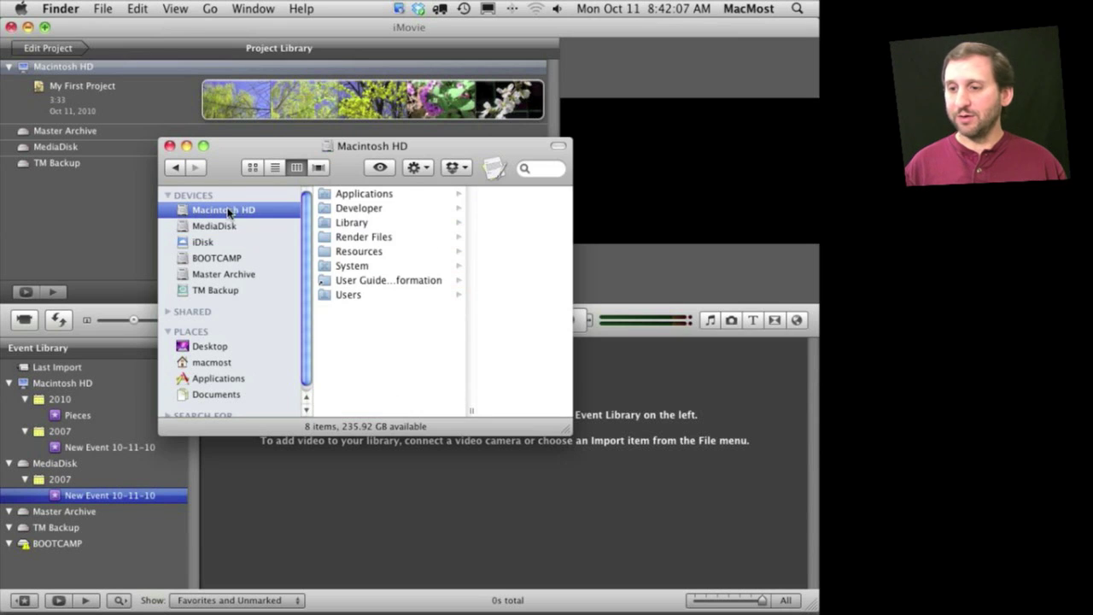
click(208, 364)
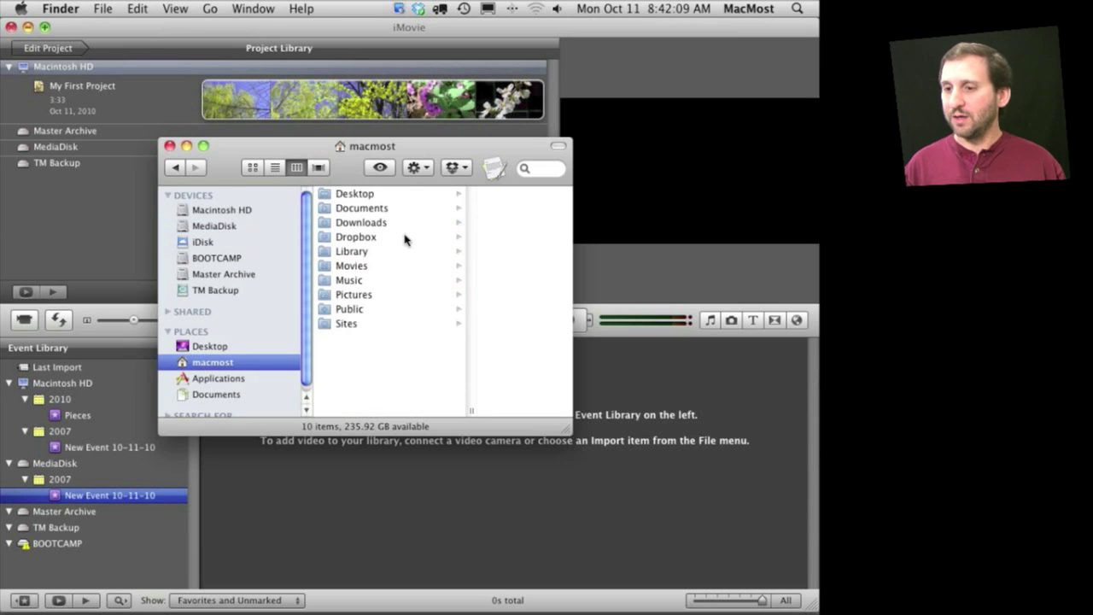
click(360, 265)
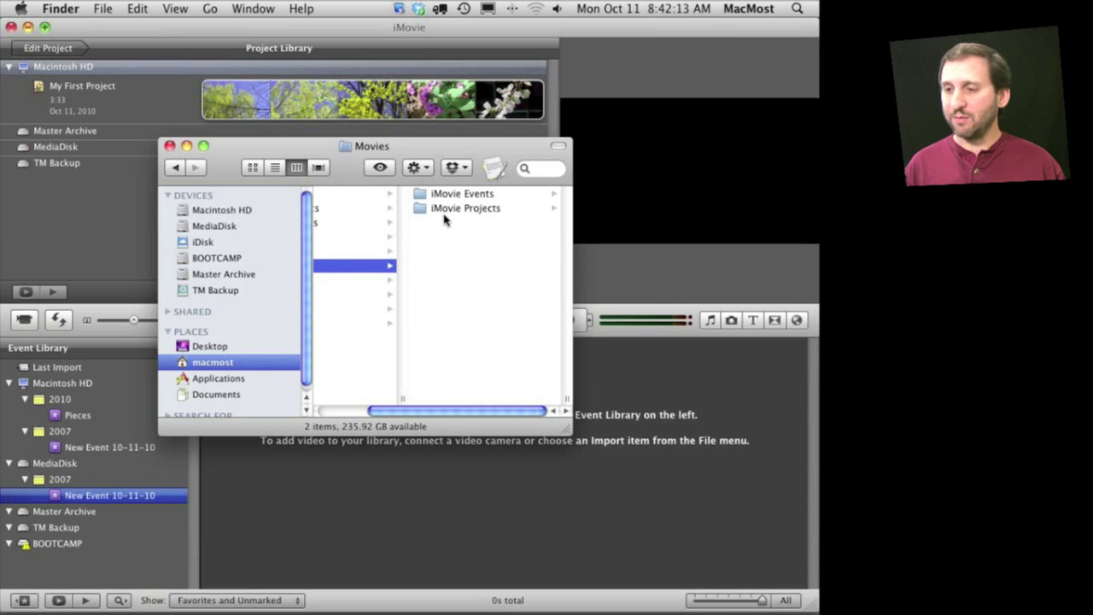
click(454, 194)
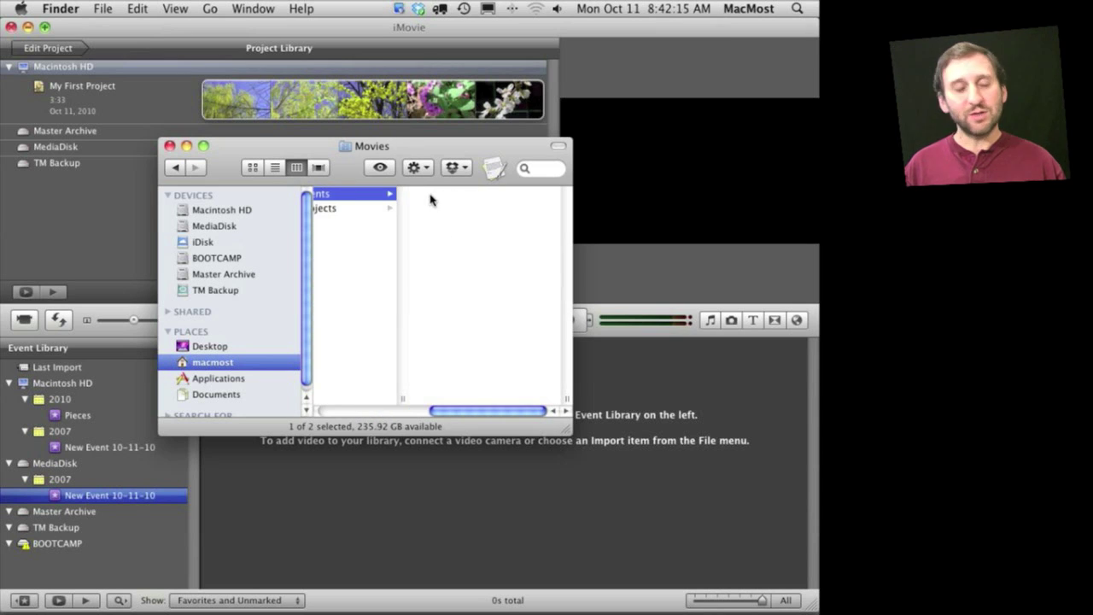
click(352, 212)
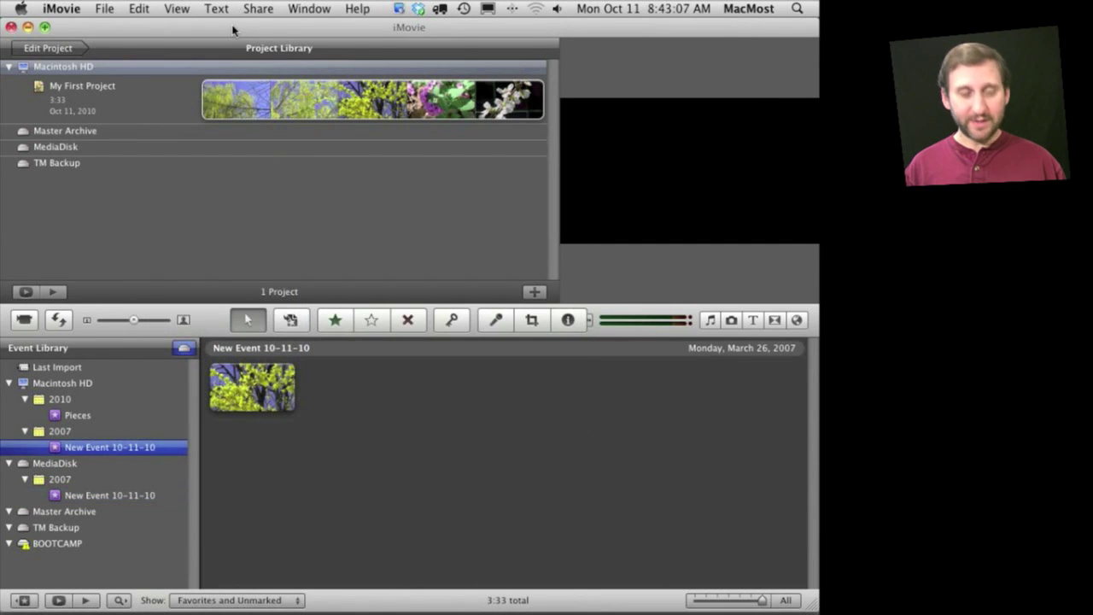
Reveal the New Event 10-11-10 clip's source video file in Finder
right_click(92, 452)
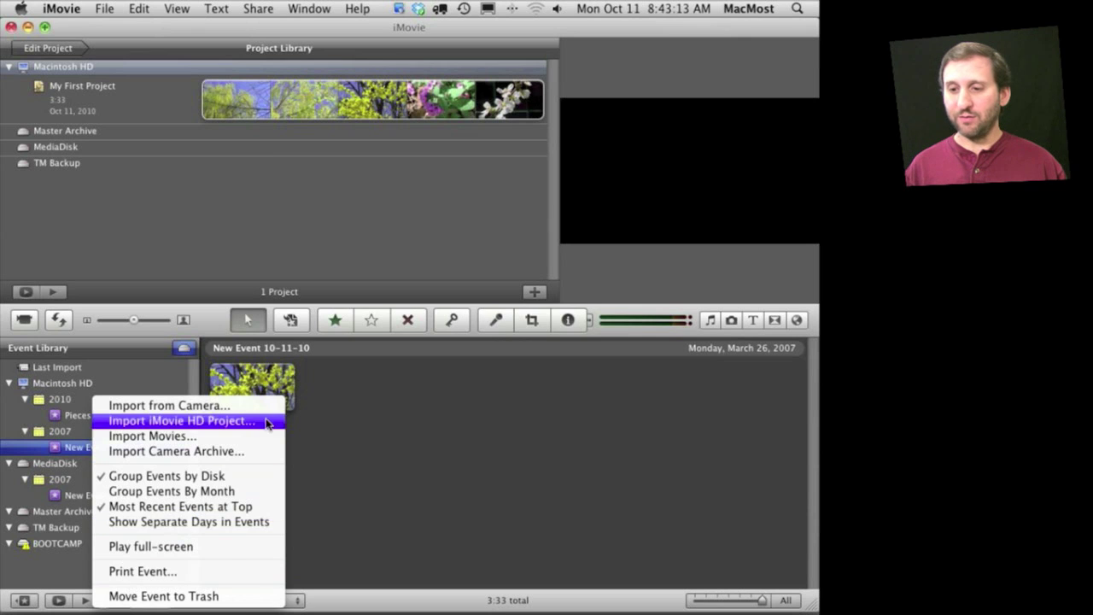
click(343, 413)
click(266, 395)
right_click(253, 392)
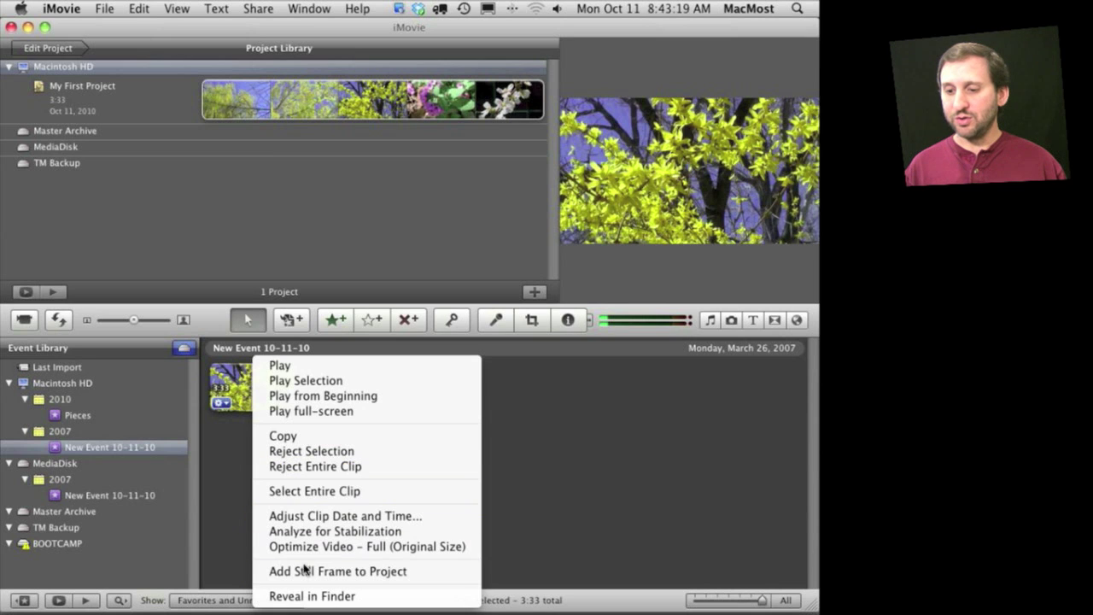
click(311, 596)
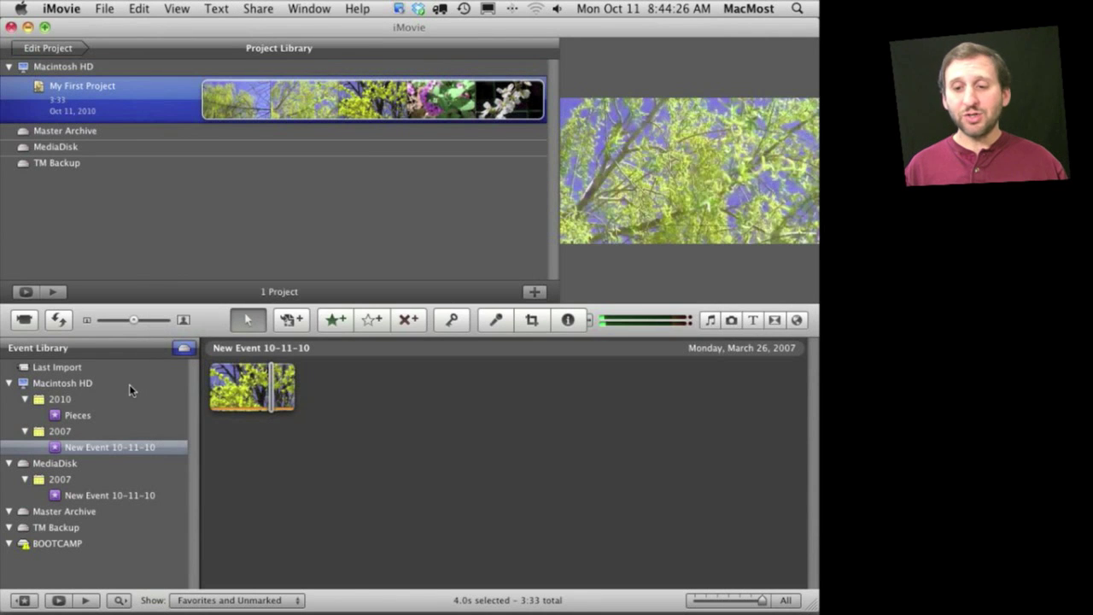
right_click(93, 443)
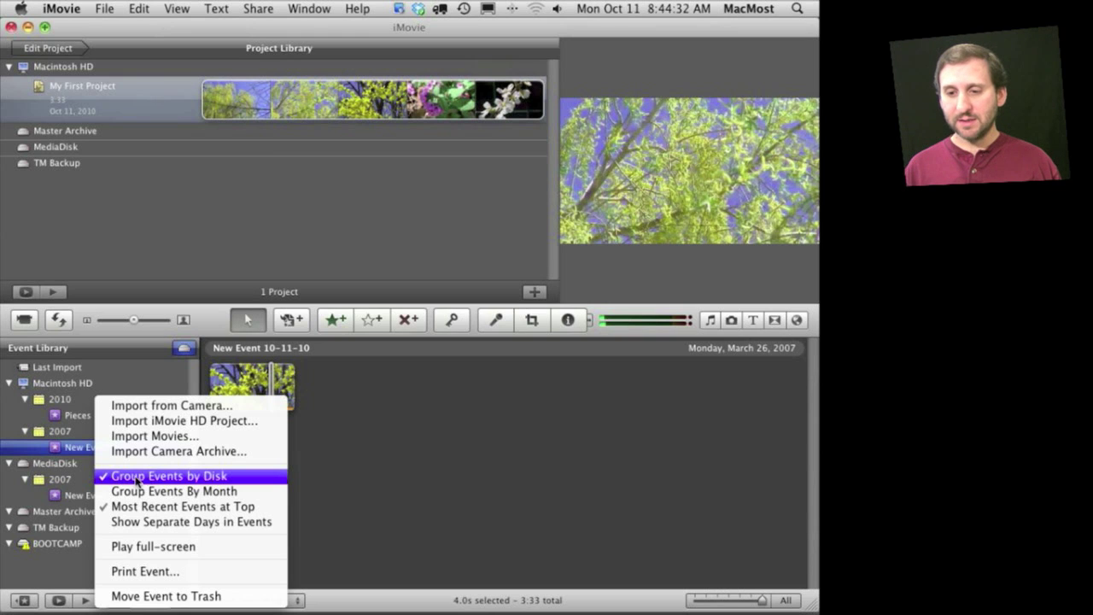
click(134, 478)
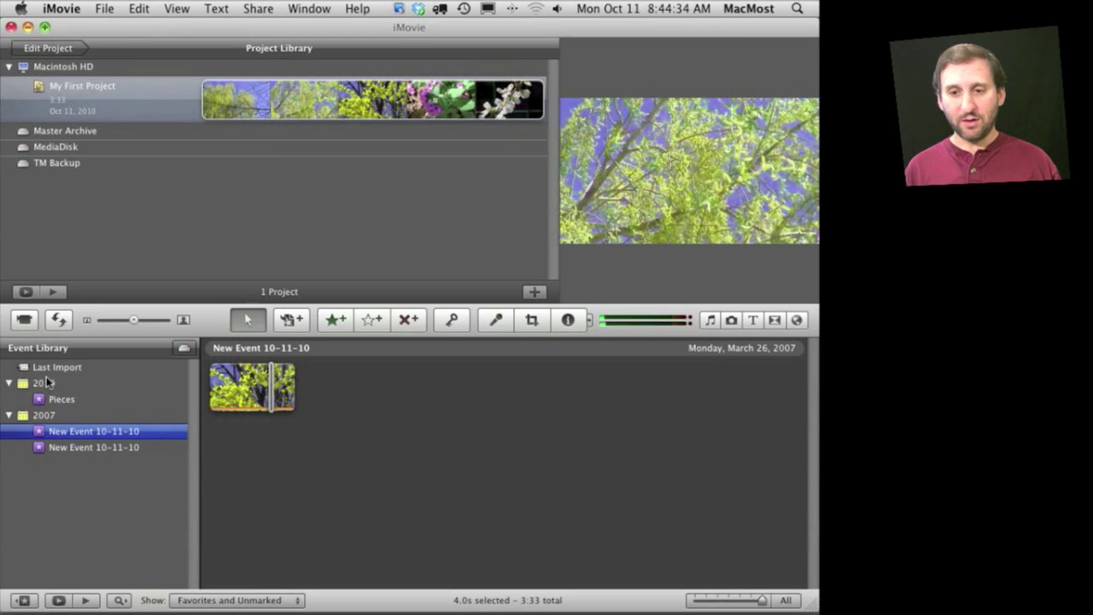
right_click(64, 436)
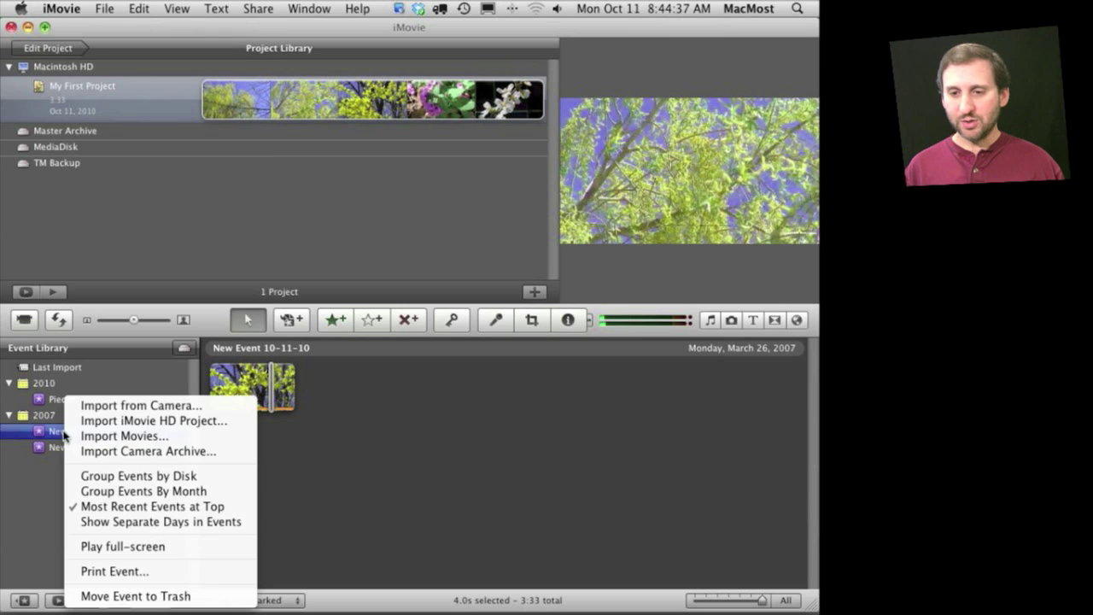
click(104, 490)
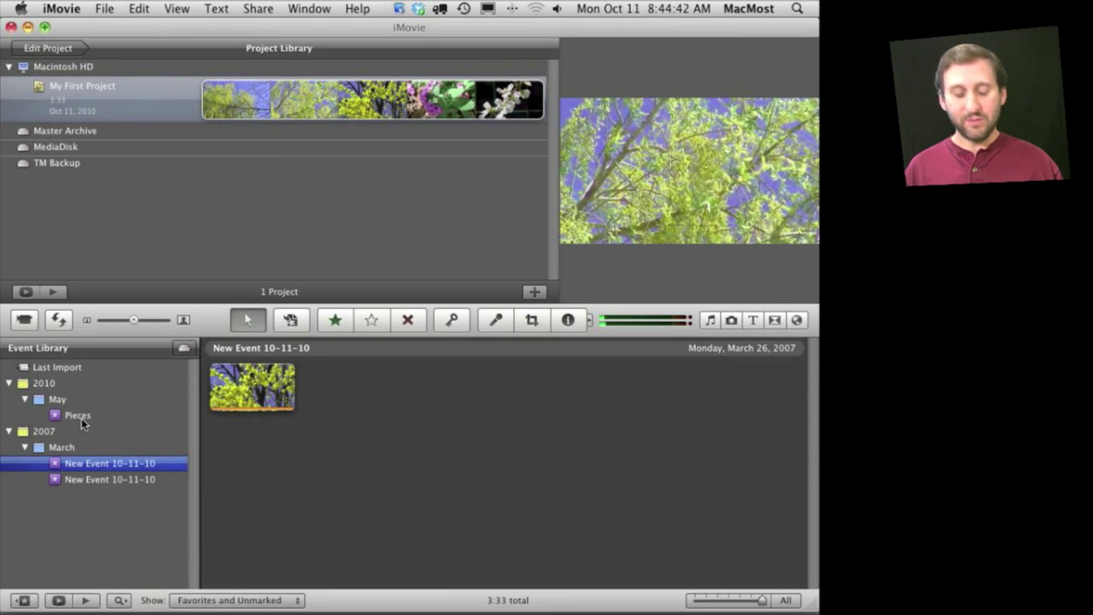
right_click(82, 419)
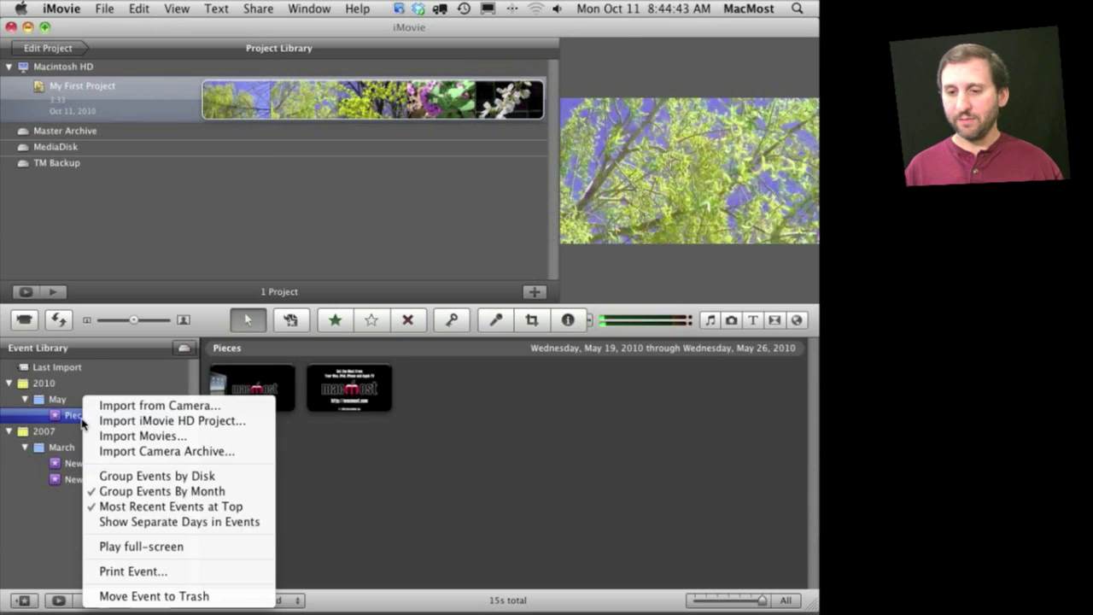
click(121, 523)
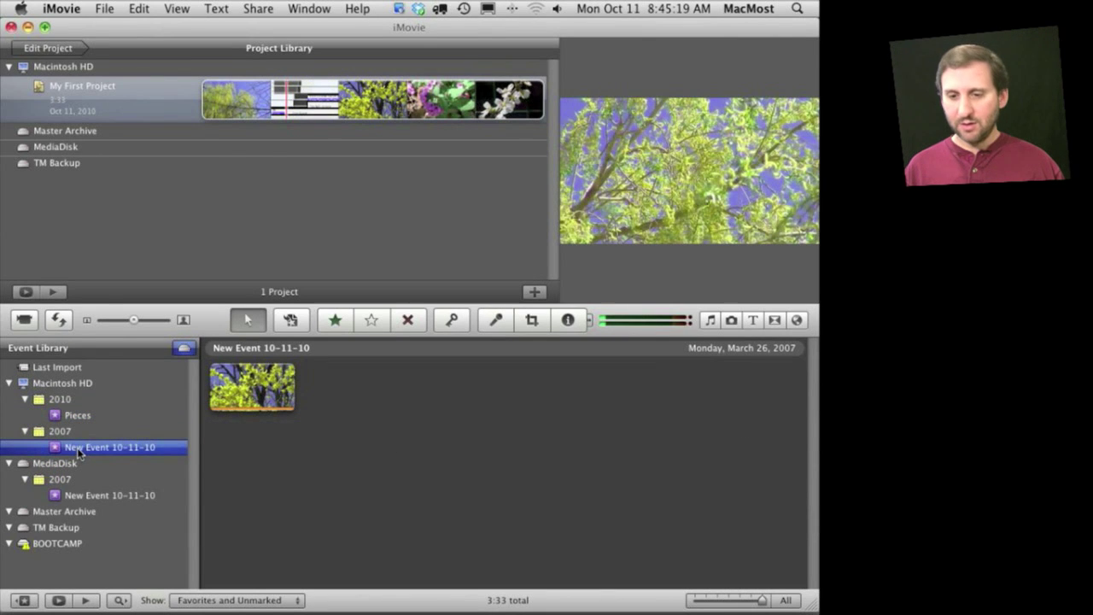
right_click(78, 452)
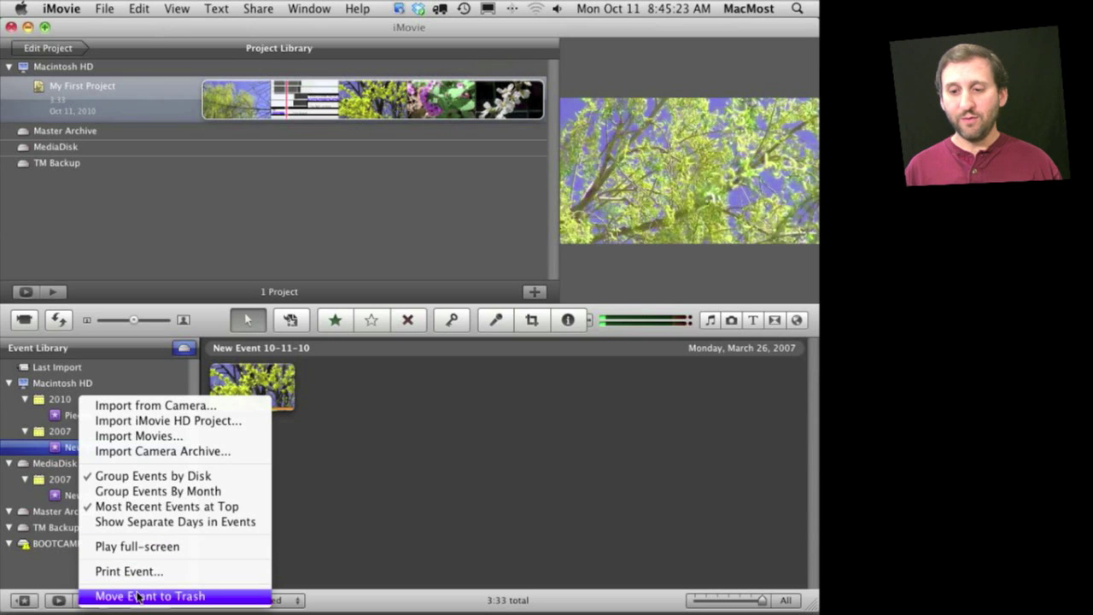
click(50, 563)
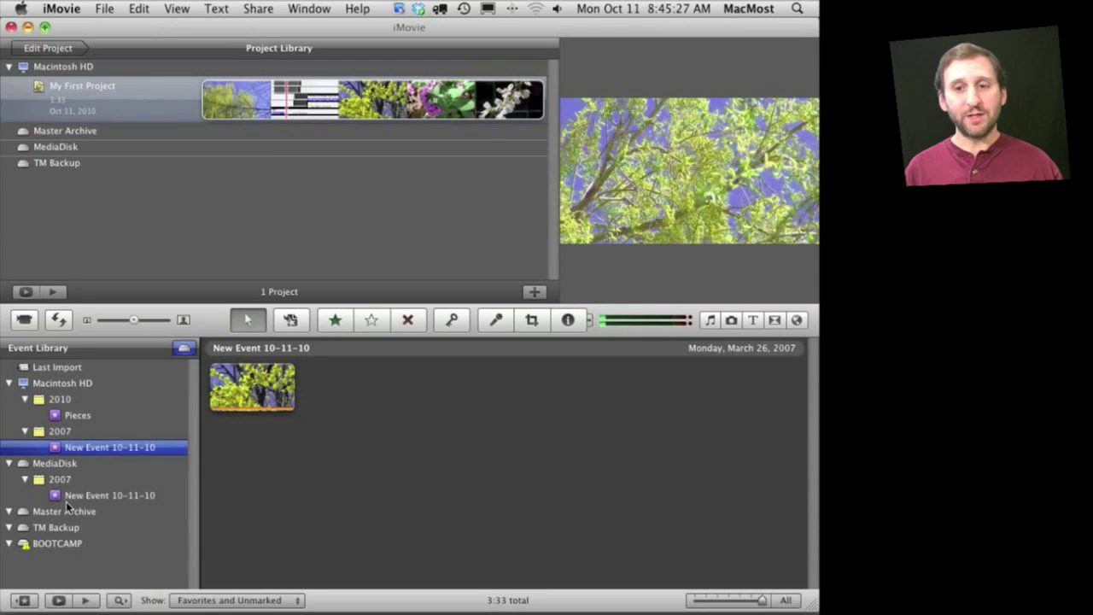
right_click(77, 450)
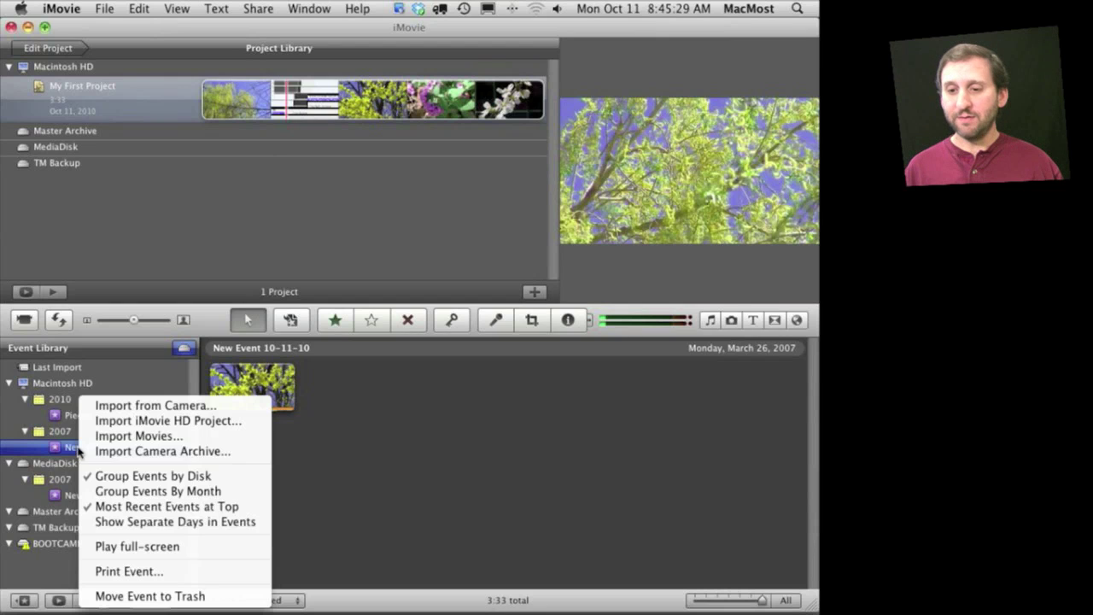
click(96, 384)
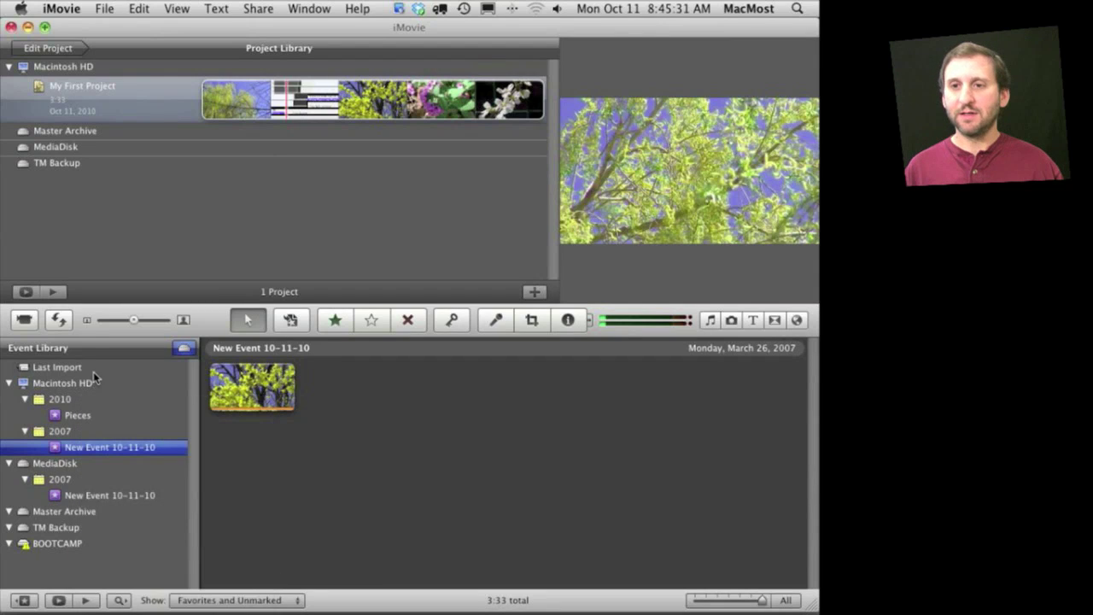
Show the context menu for My First Project, including Move Project to Trash
click(75, 96)
right_click(75, 94)
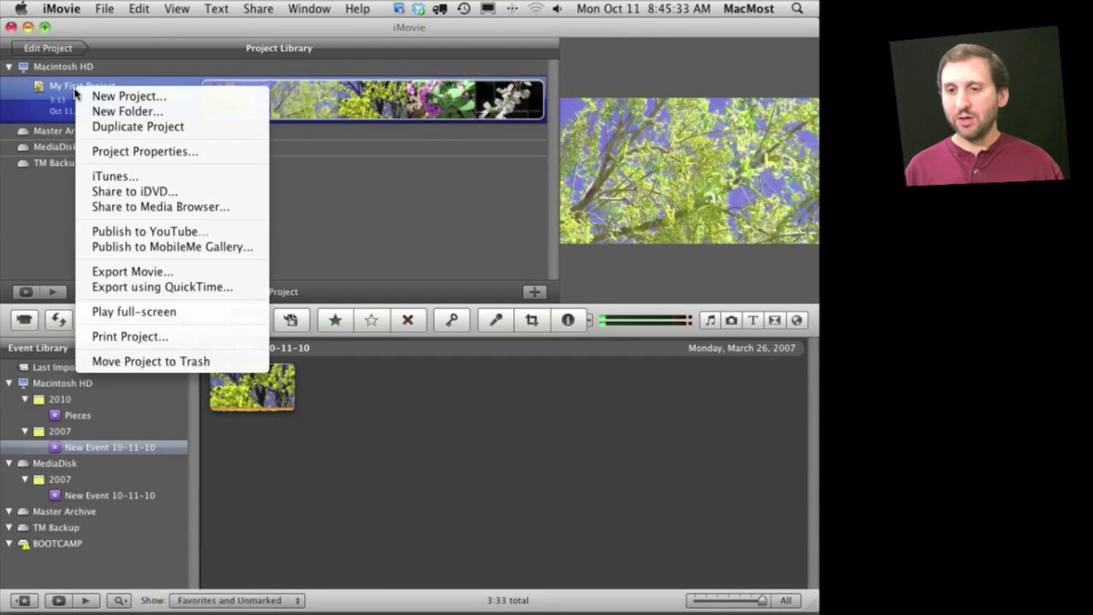